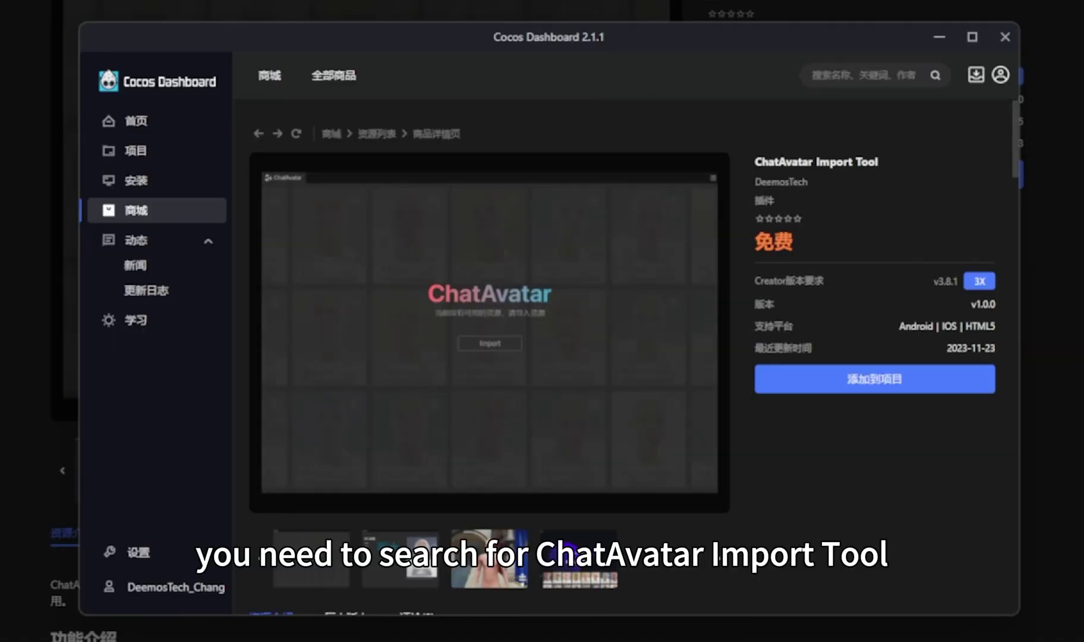
Add the ChatAvatar Import Tool plugin to NewProject
left_click(874, 379)
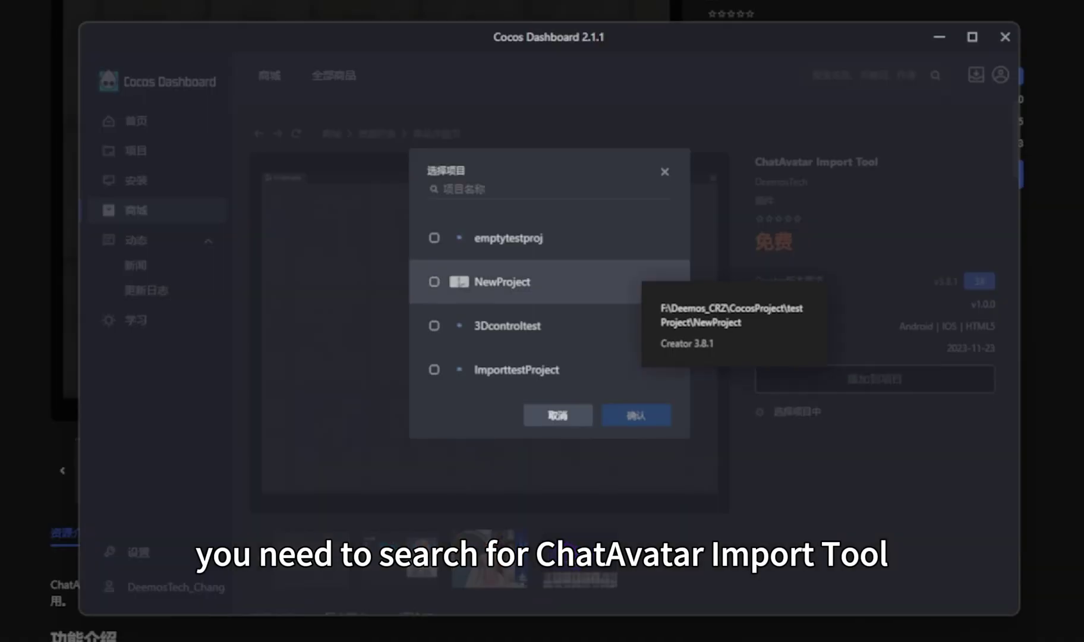
left_click(435, 282)
left_click(636, 414)
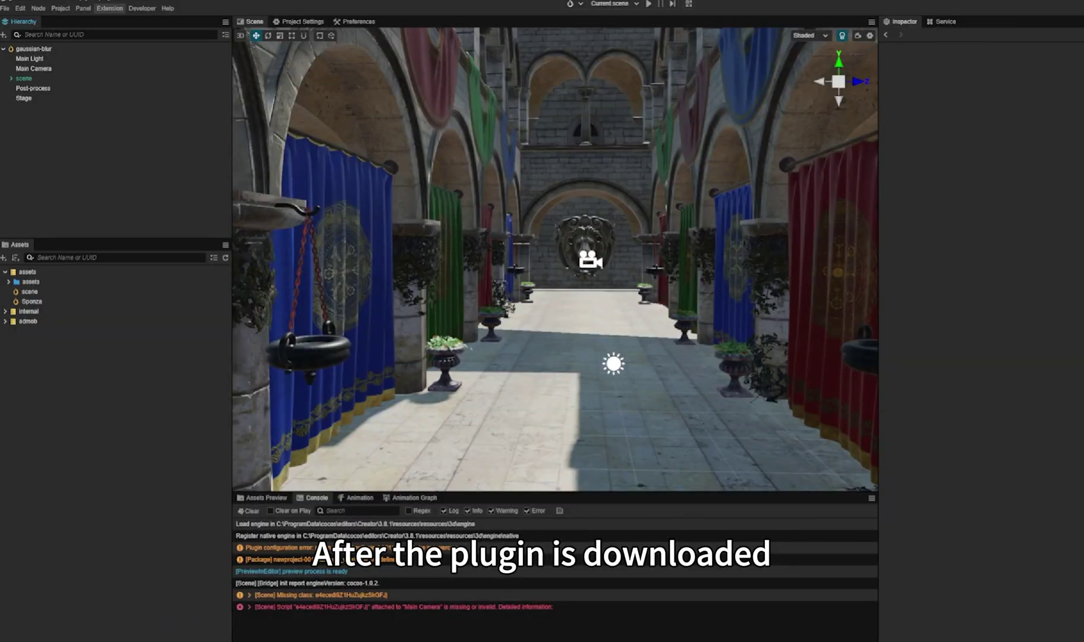
Switch to Cocos Creator and import the ChatAvatar asset package CATest1109-1.zip into the project
left_click(110, 9)
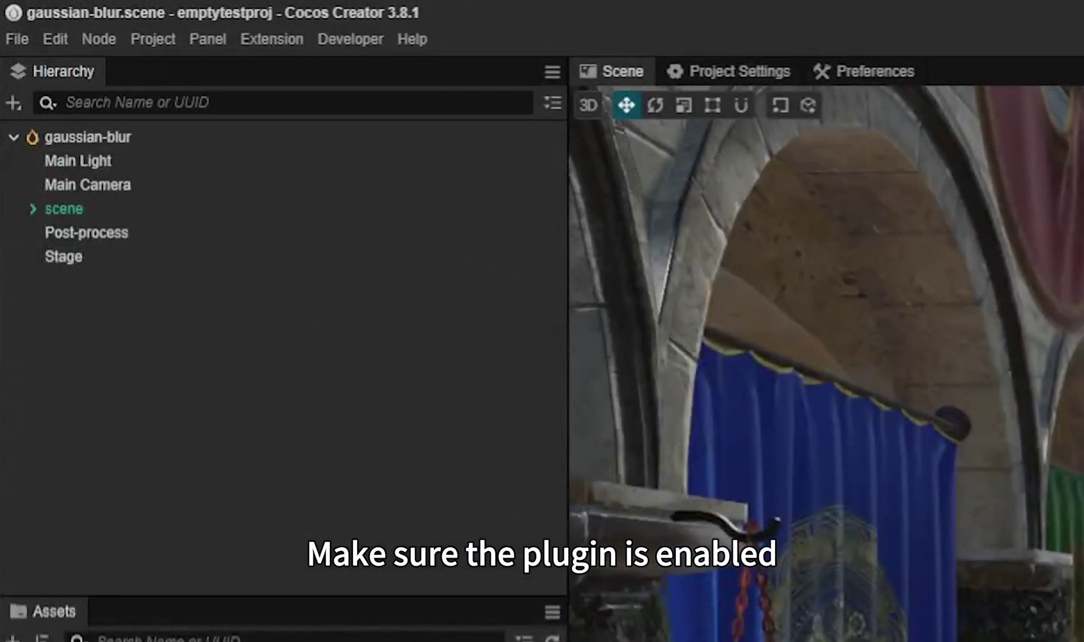
left_click(17, 39)
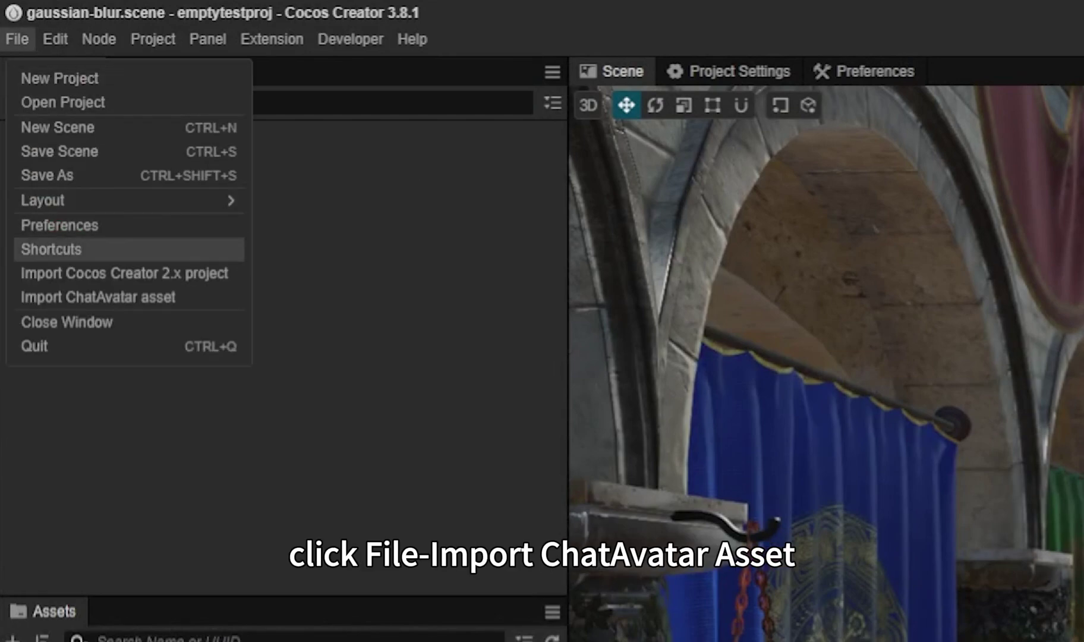
left_click(98, 298)
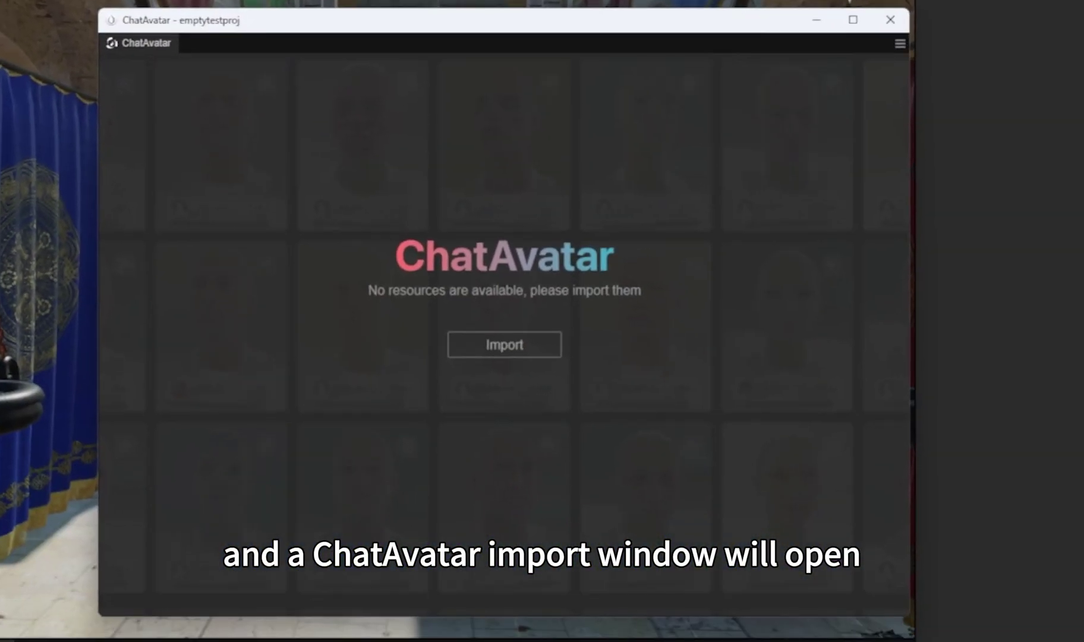
left_click(504, 345)
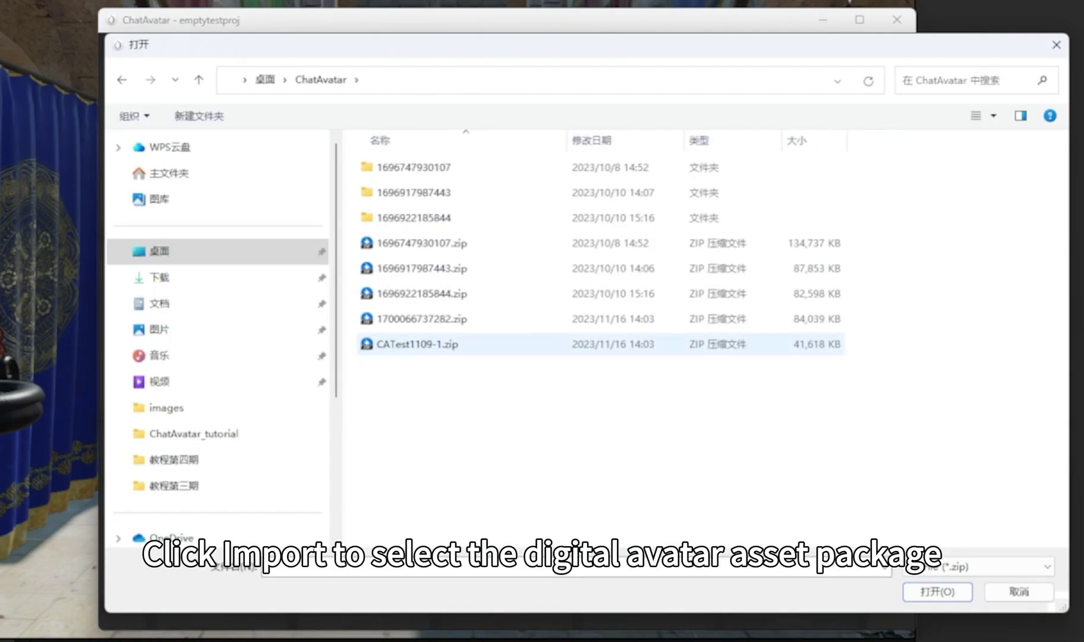
left_click(504, 345)
left_click(937, 592)
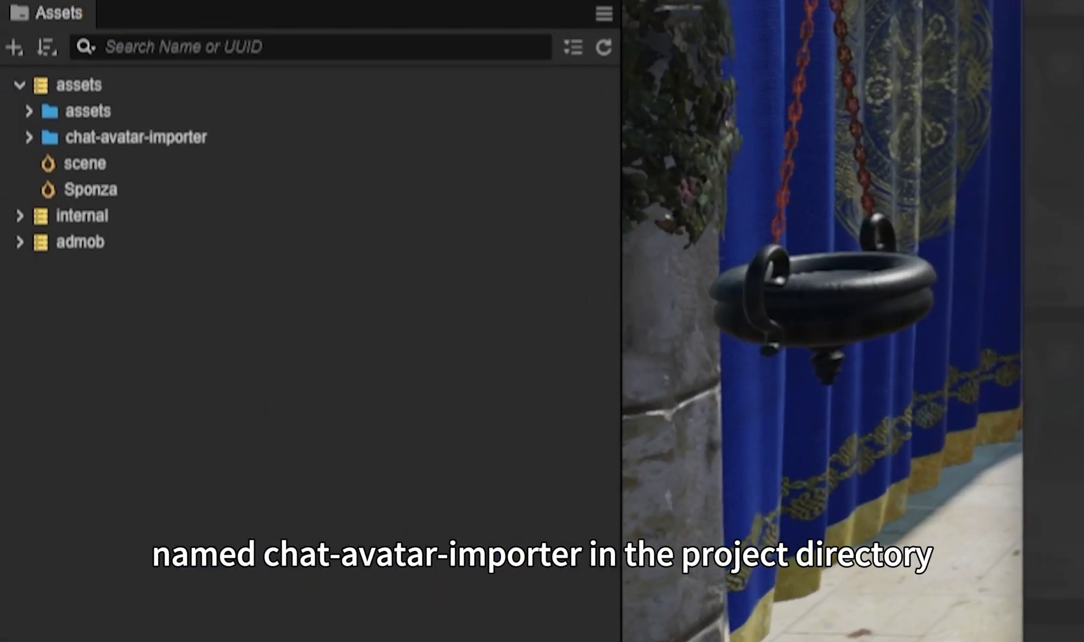
Add the additional_body model from chat-avatar-importer's CATest1109-1 folder to the gaussian-blur scene
left_click(29, 138)
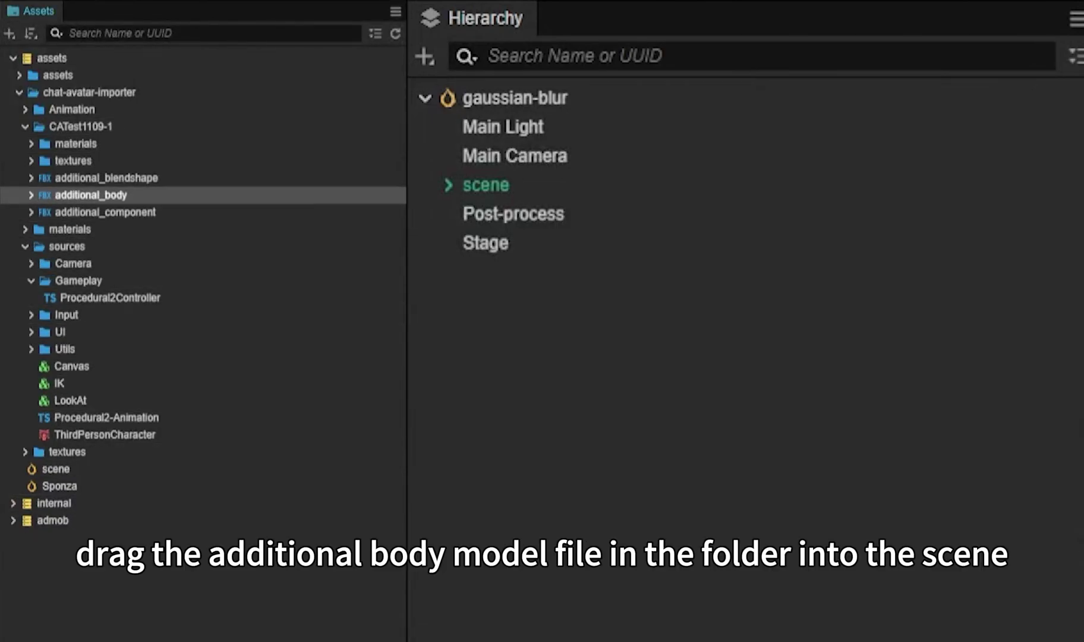
left_click_drag(91, 195, 523, 259)
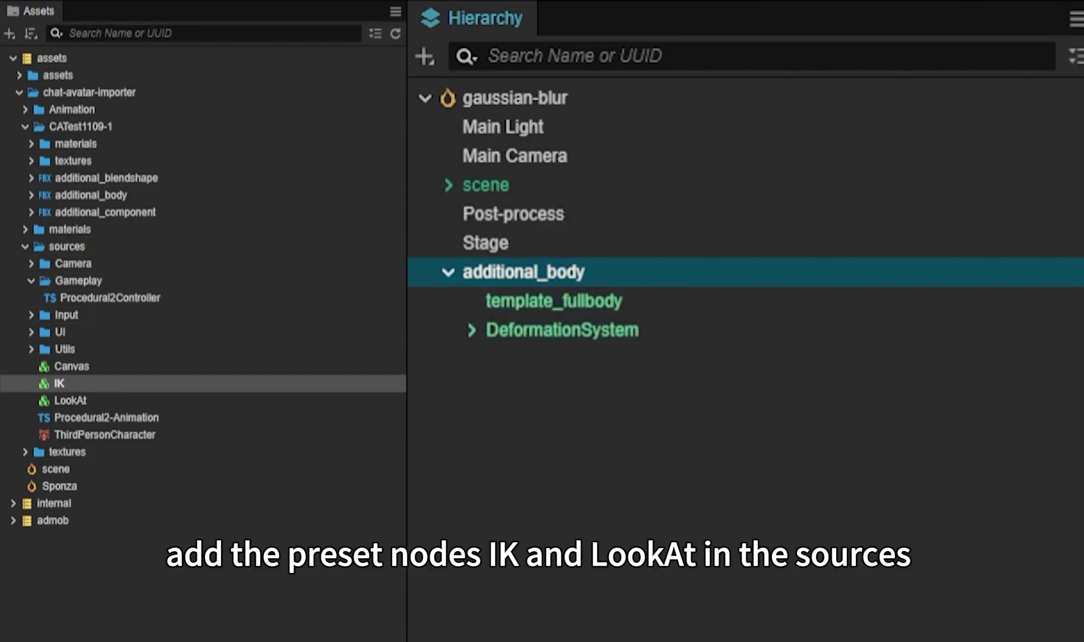
Add the IK and LookAt prefabs as children of additional_body and the Canvas prefab at the scene's top level
left_click_drag(59, 383, 523, 272)
left_click_drag(70, 400, 523, 272)
left_click_drag(505, 360, 505, 363)
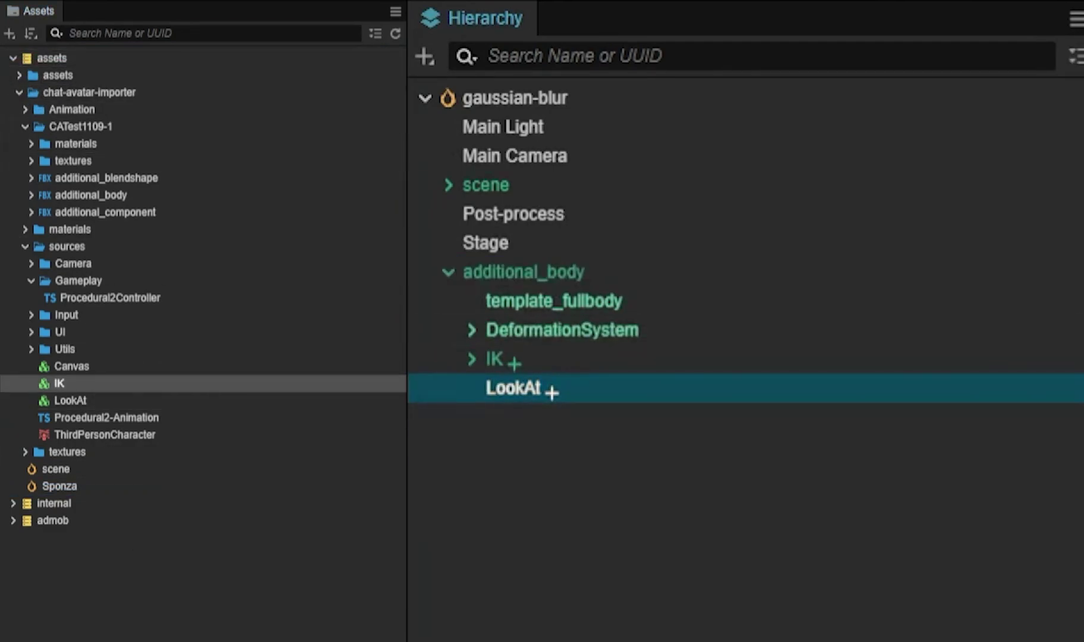
left_click_drag(71, 366, 493, 418)
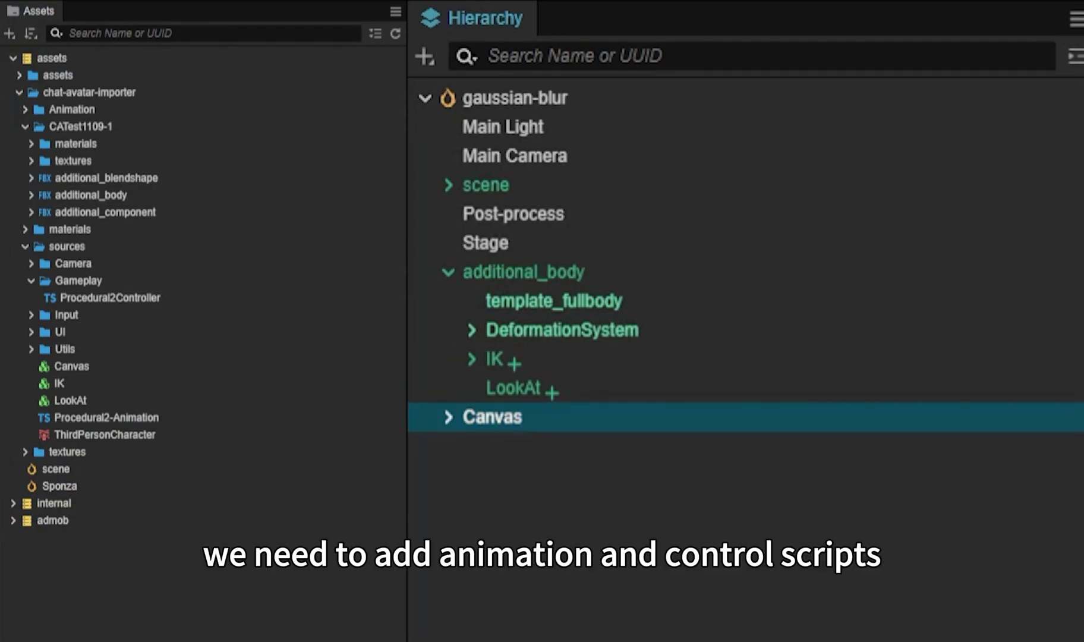
Remove the SkeletalAnimation component from the additional_body node
left_click(523, 272)
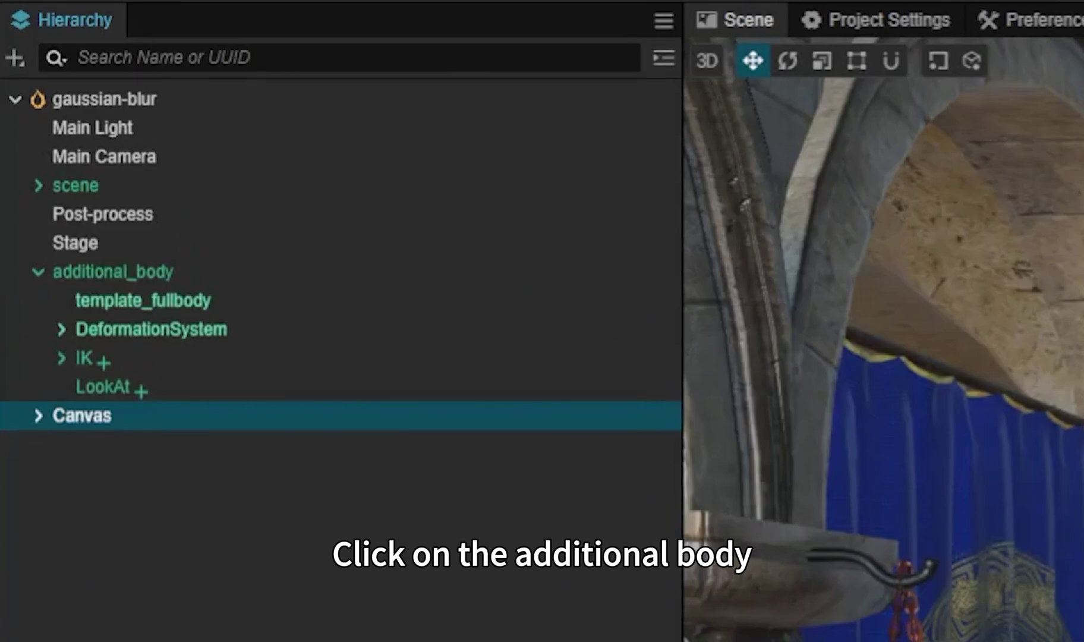
left_click(113, 272)
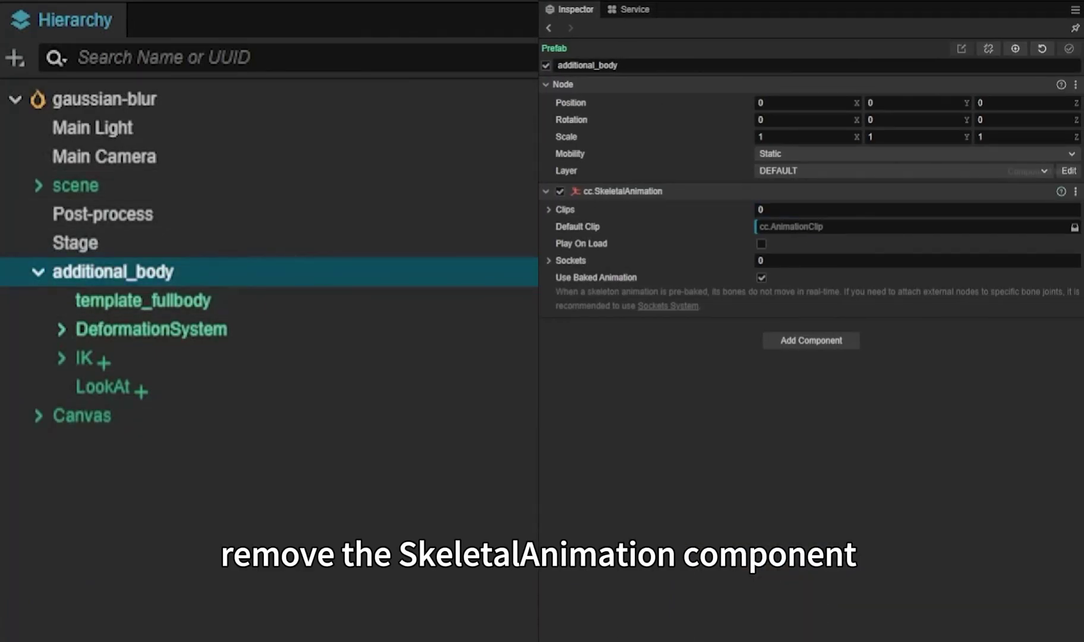
left_click(1075, 192)
left_click(975, 230)
Add a CapsuleCharacterController component to additional_body and set its Center Y to 1
left_click(810, 226)
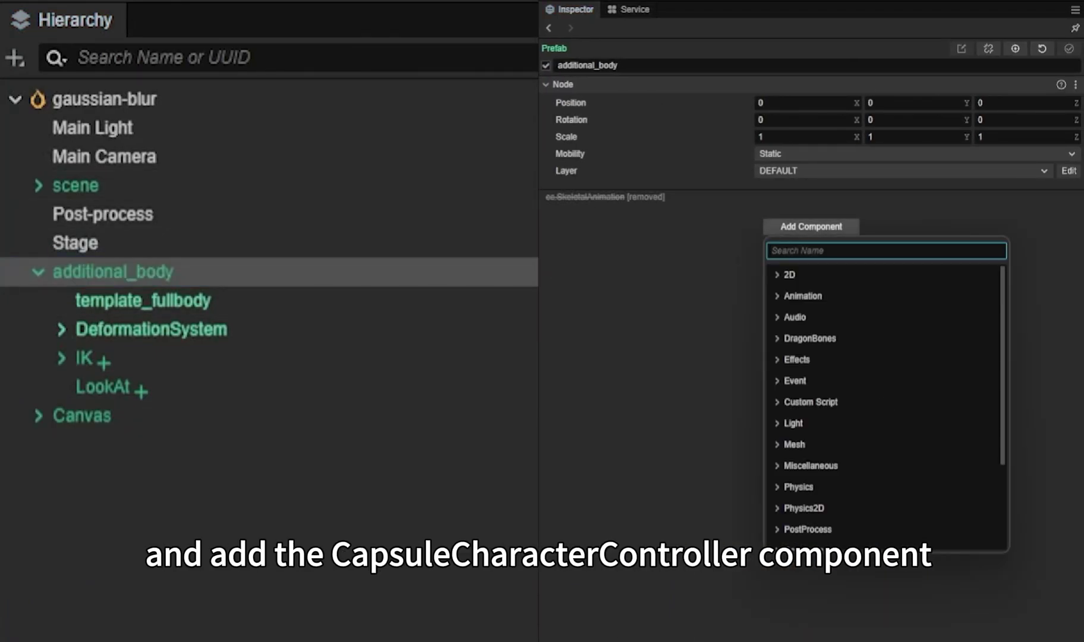
type("caps")
key("Return")
left_click(917, 294)
type("1")
Add an AnimationController component to additional_body and assign ThirdPersonCharacter.animgraph as its graph
left_click(811, 384)
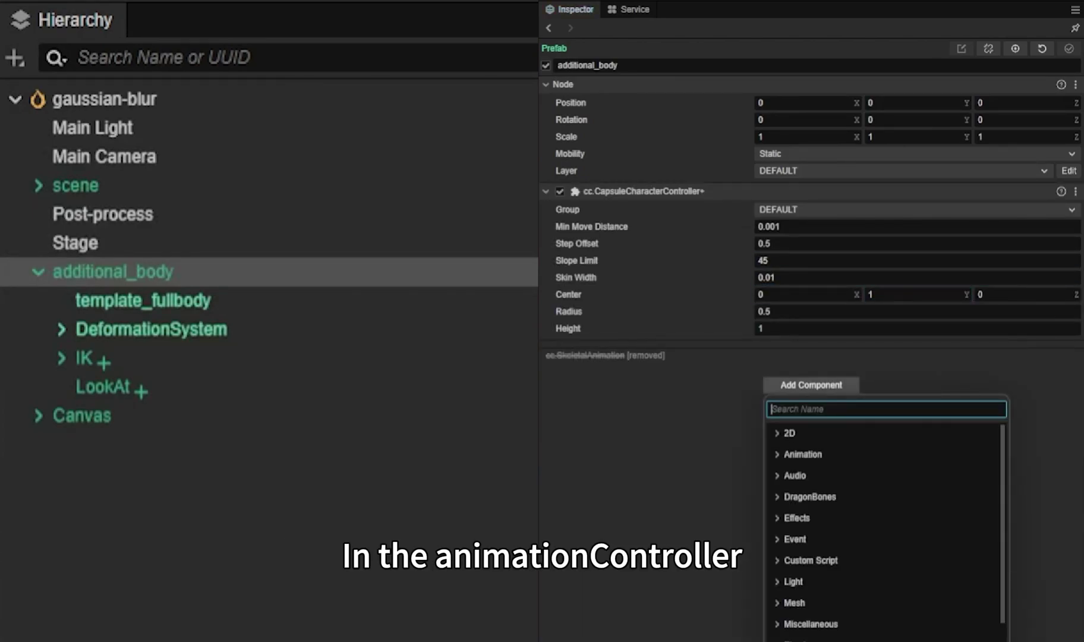
type("anim")
key("Down")
key("Return")
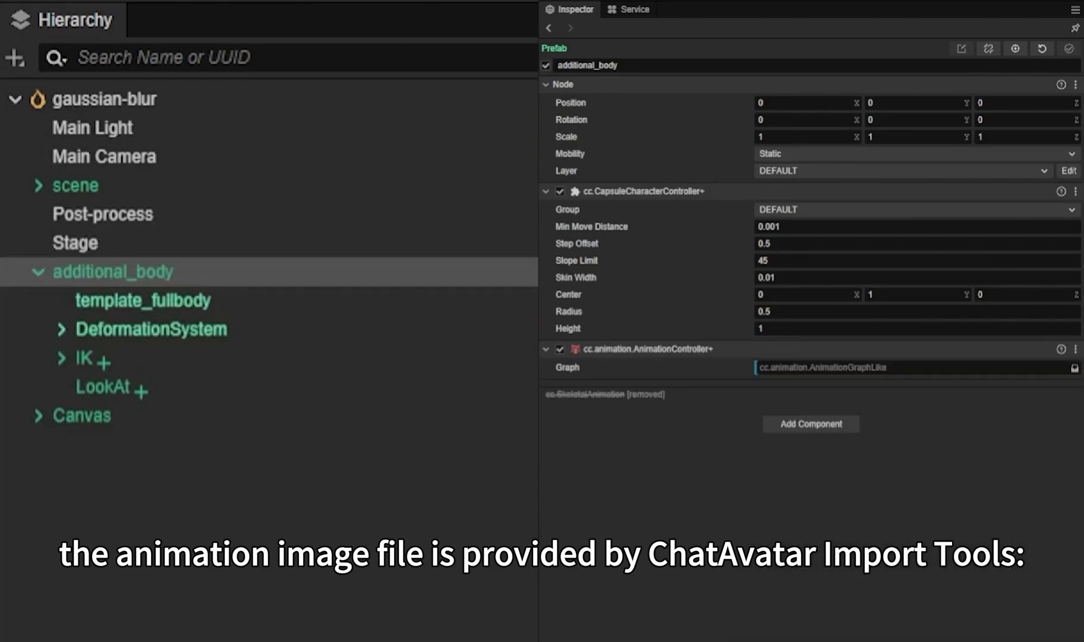
left_click(1074, 368)
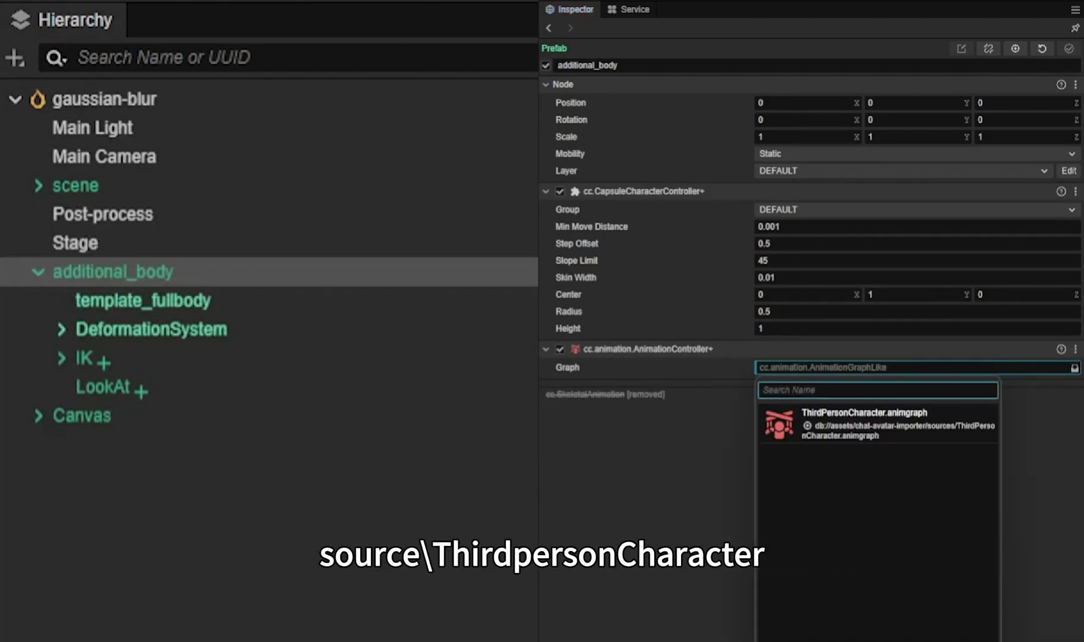
left_click(832, 424)
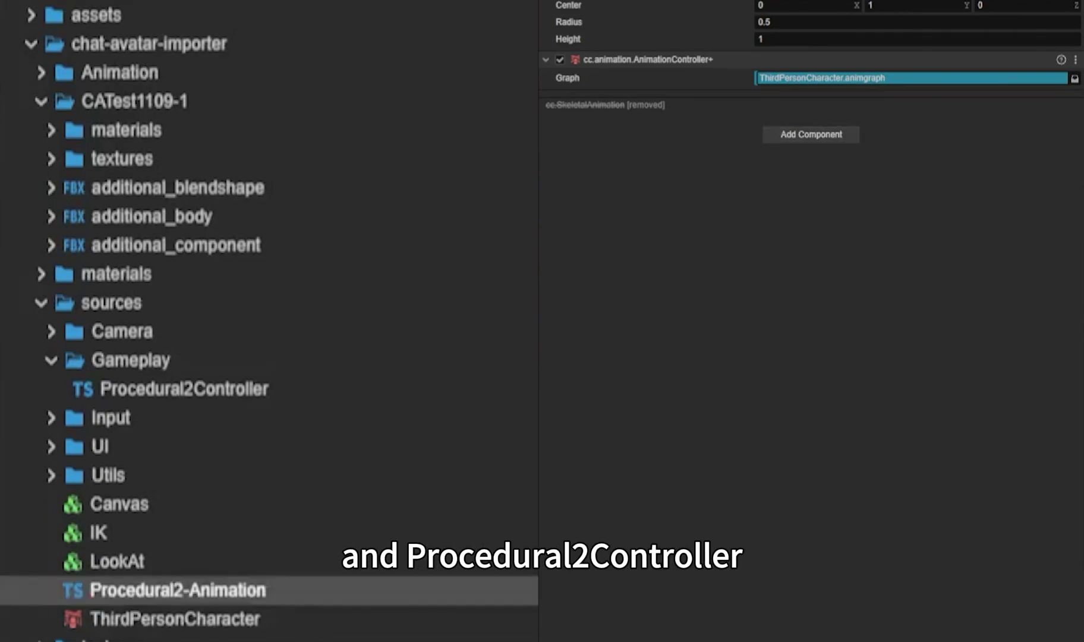
Attach the Procedural2-Animation and Procedural2Controller scripts from the sources folder to additional_body
left_click_drag(177, 590, 811, 357)
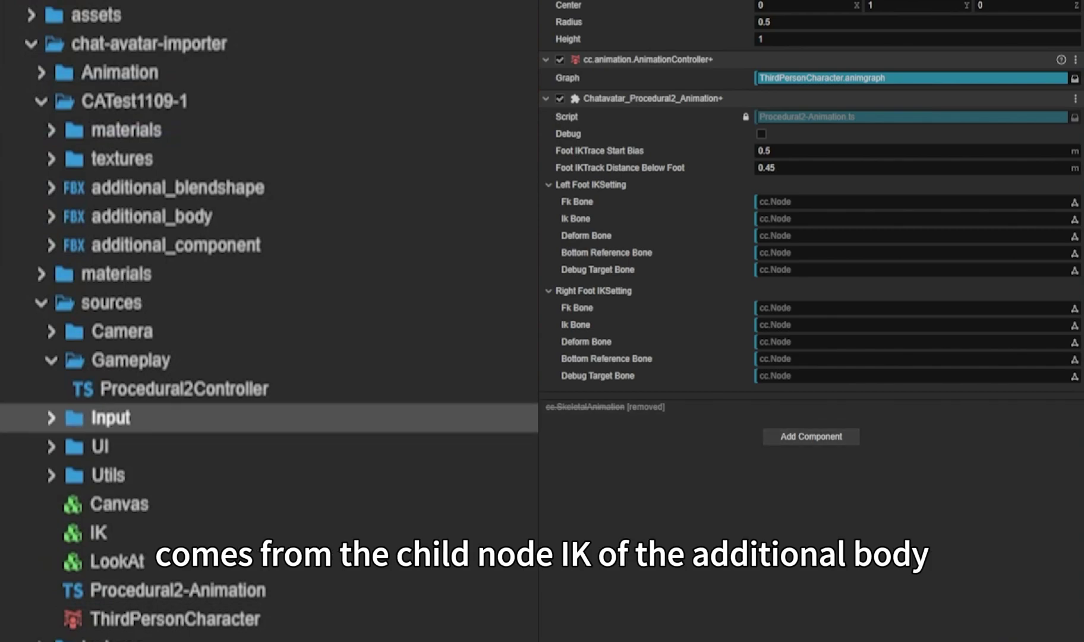
left_click_drag(183, 388, 810, 416)
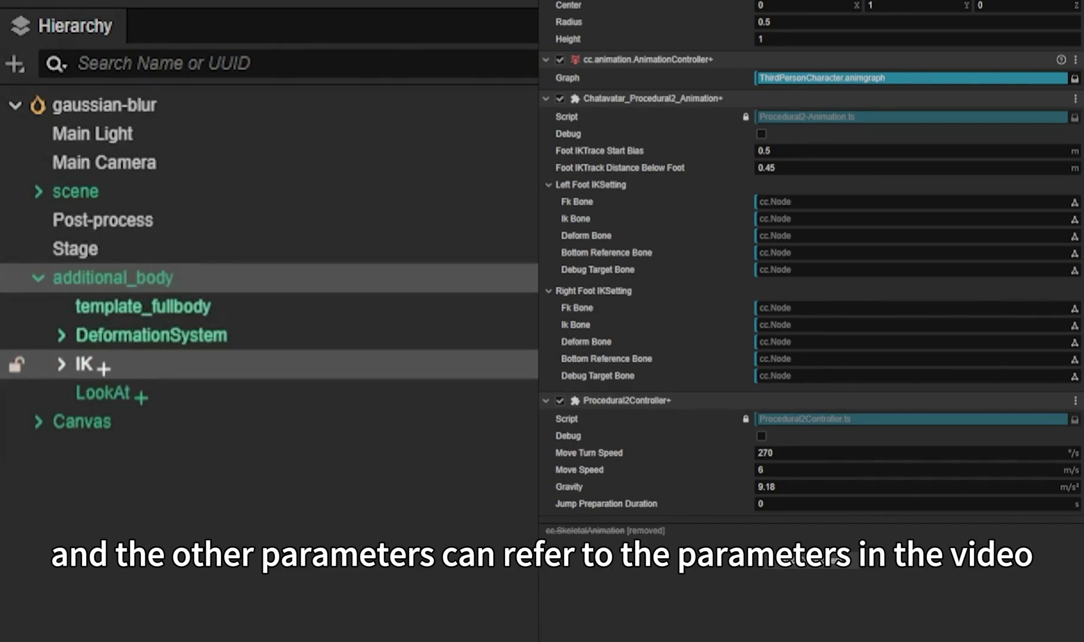
Fill the left foot IK settings with LeftFootFK as Fk Bone, LeftFootIK as Ik Bone and LeftFootOffsetedTarget as Debug Target Bone
left_click(61, 364)
scroll(164, 357, "down", 1)
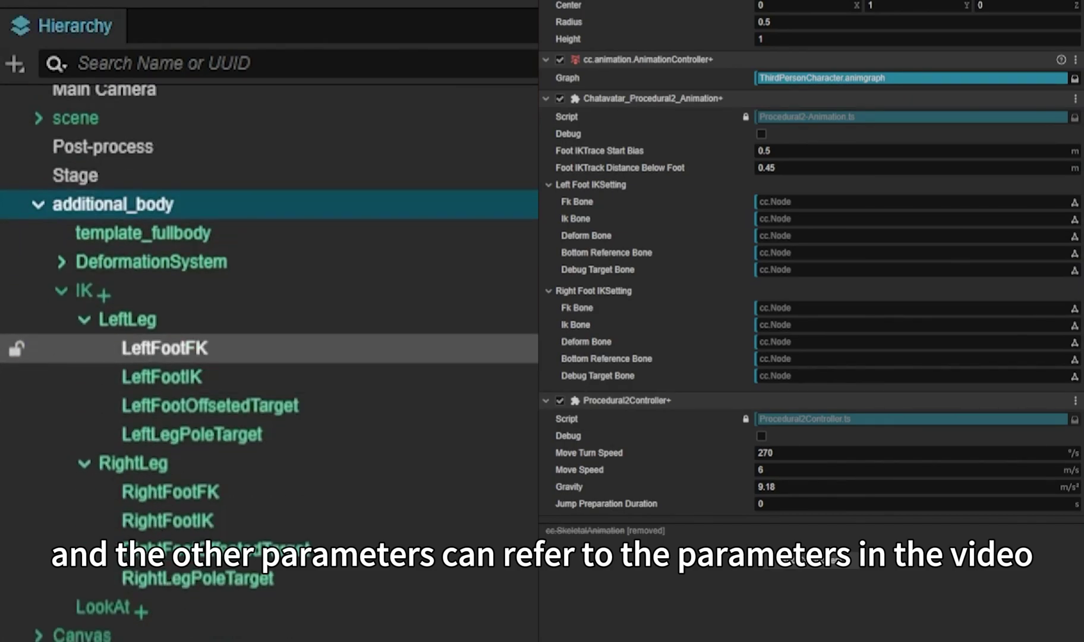
left_click_drag(164, 347, 911, 201)
left_click_drag(161, 376, 910, 218)
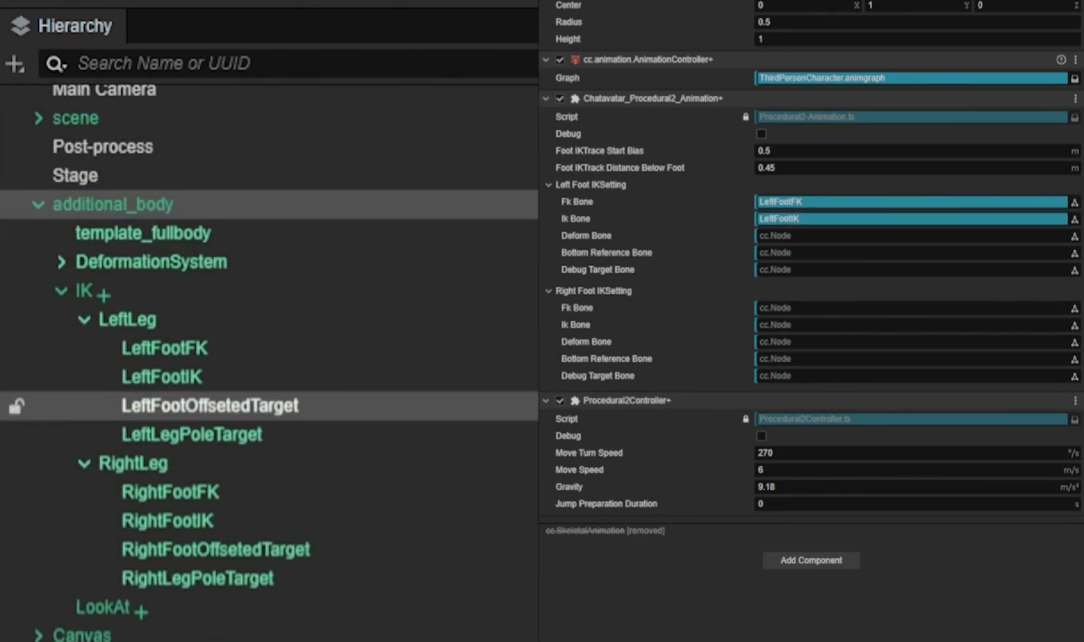
left_click_drag(210, 405, 910, 269)
Fill the right foot IK settings with RightFootFK as Fk Bone, RightFootIK as Ik Bone and RightFootOffsetedTarget as Debug Target Bone
left_click(170, 491)
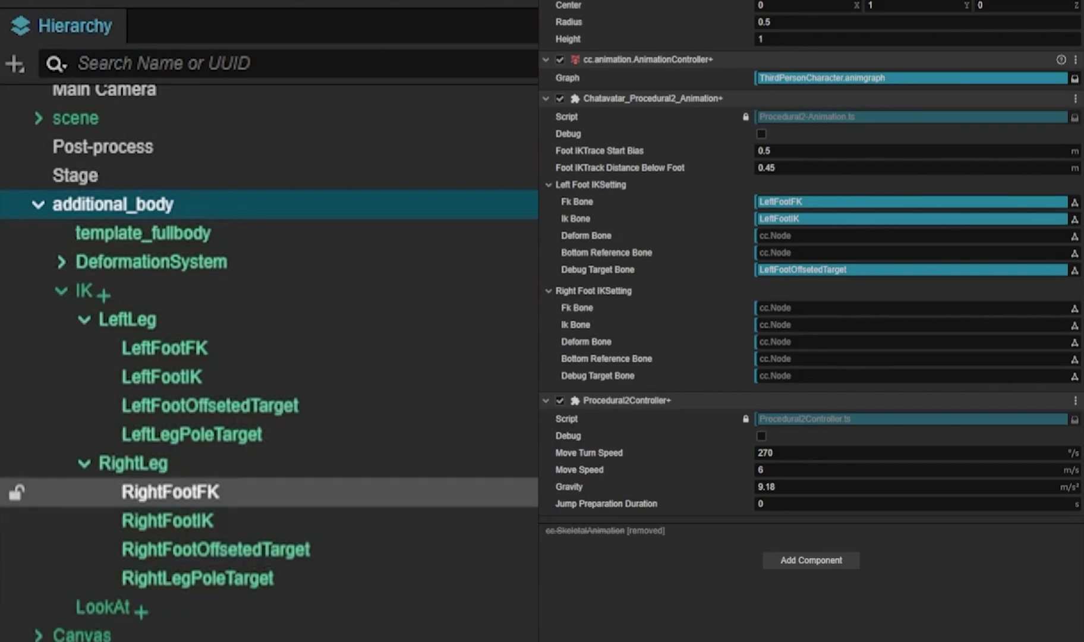
left_click_drag(171, 492, 909, 307)
left_click(169, 520)
left_click_drag(168, 520, 910, 324)
left_click(216, 549)
left_click_drag(216, 549, 910, 376)
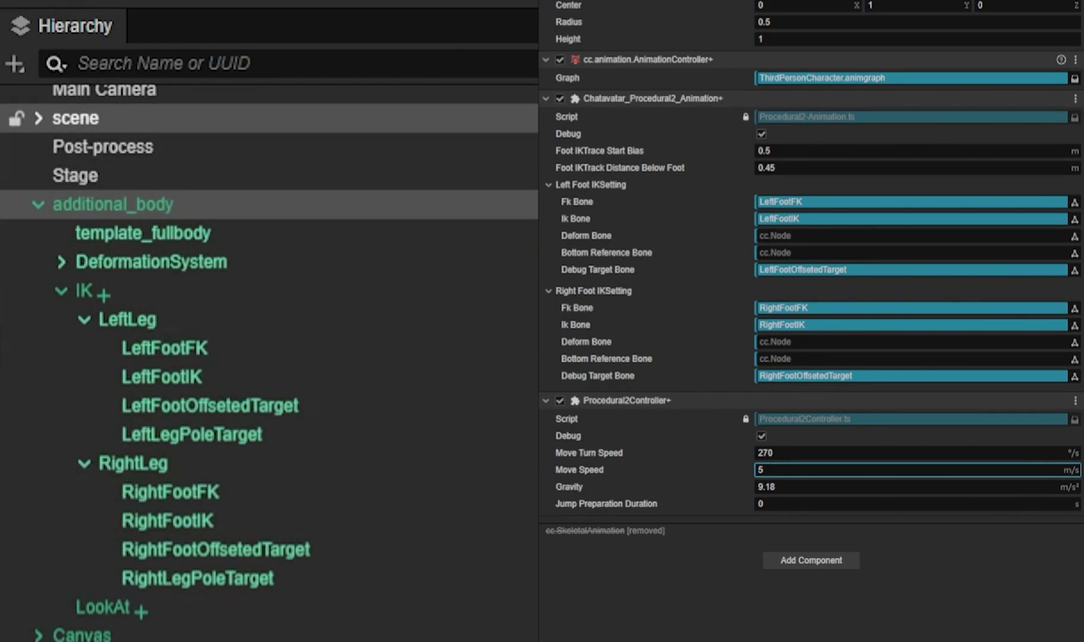
Add the FollowCamera script to Main Camera and assign the LookAt node of additional_body as its target
scroll(104, 149, "up", 2)
left_click(104, 163)
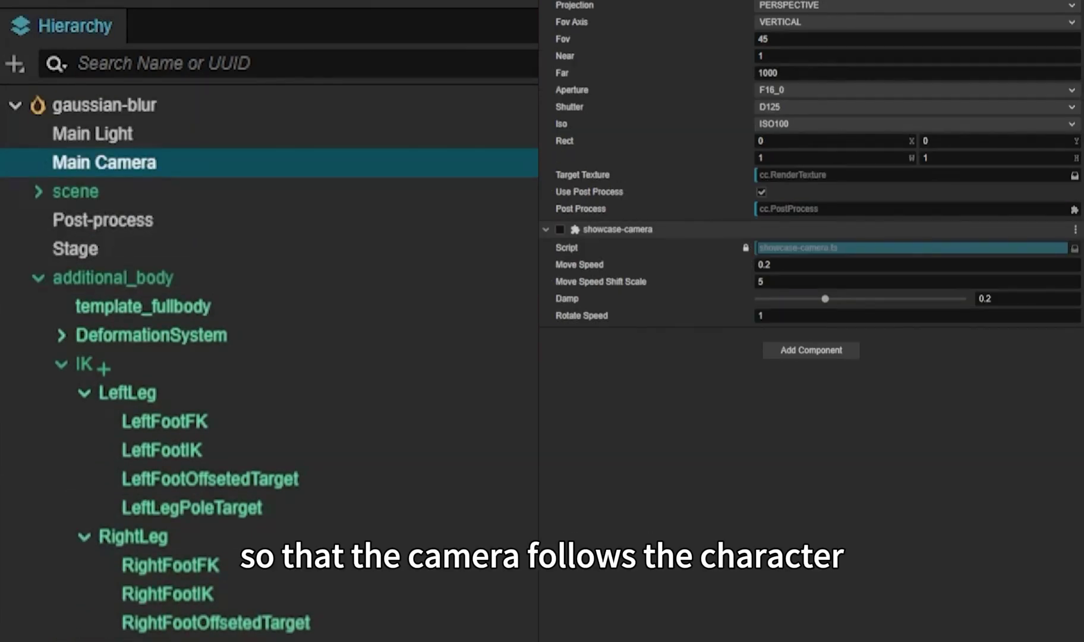
left_click(811, 350)
type("foll")
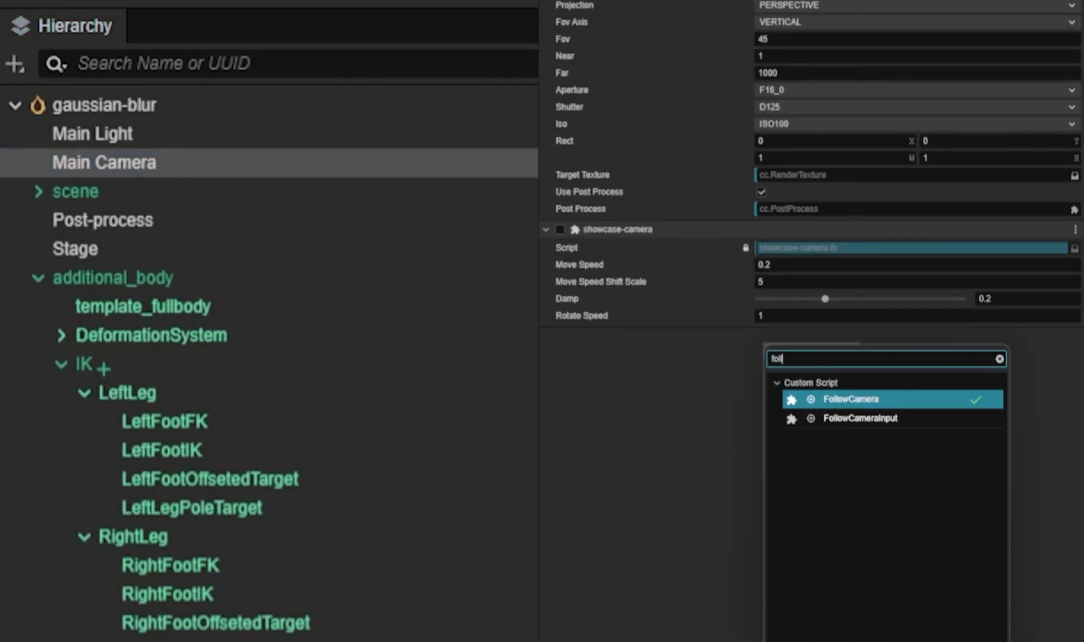
key("Return")
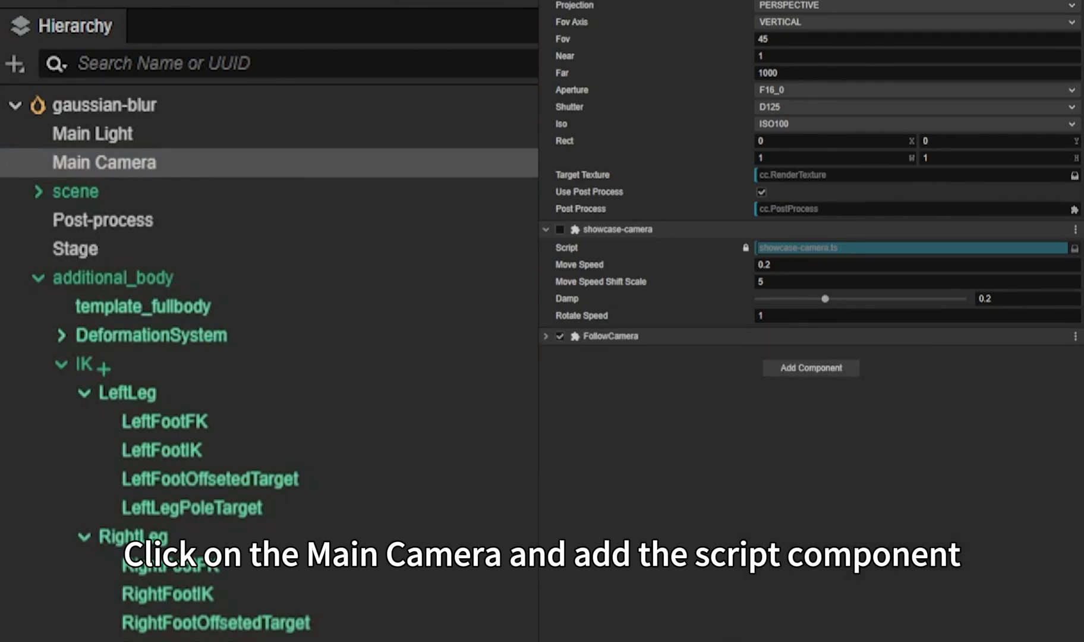
scroll(269, 364, "down", 2)
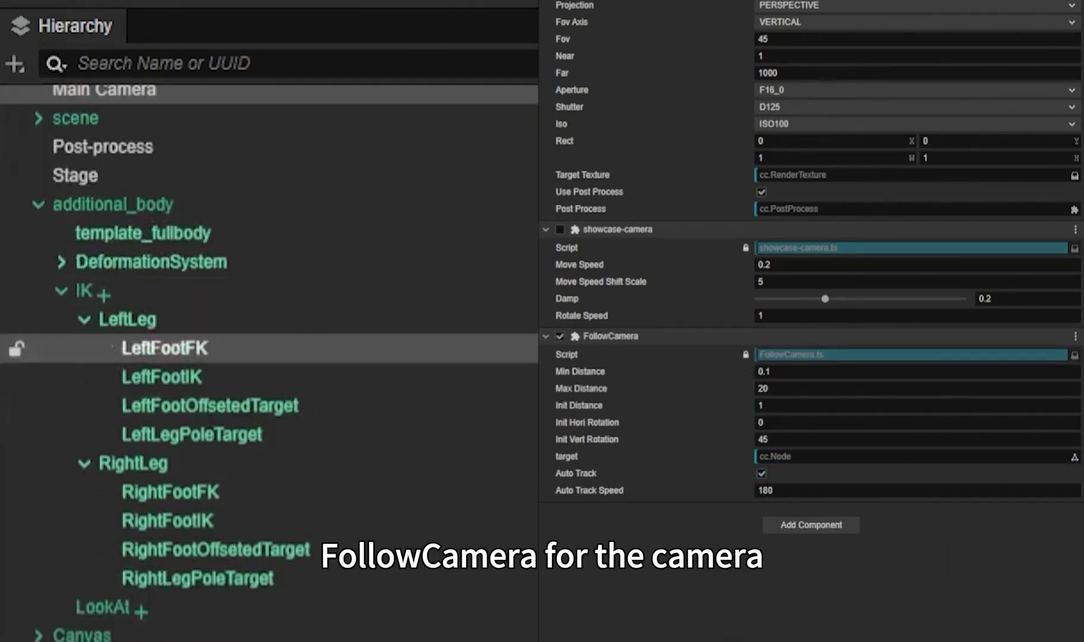
left_click_drag(102, 607, 909, 456)
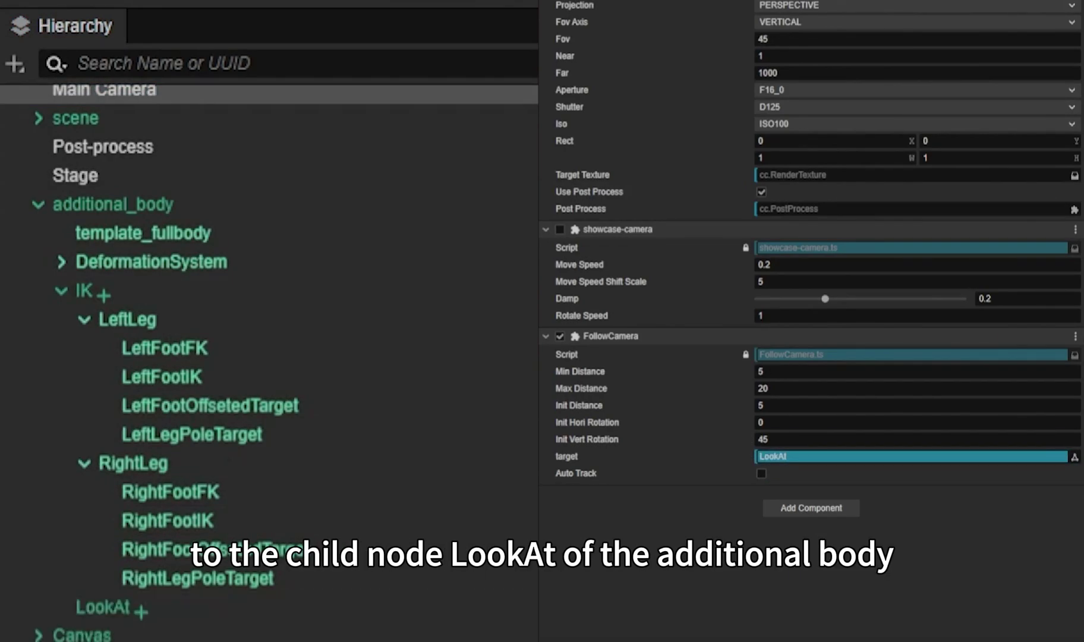
Assign Main Camera as the camera of the Canvas node's FollowCameraInput component
left_click(81, 634)
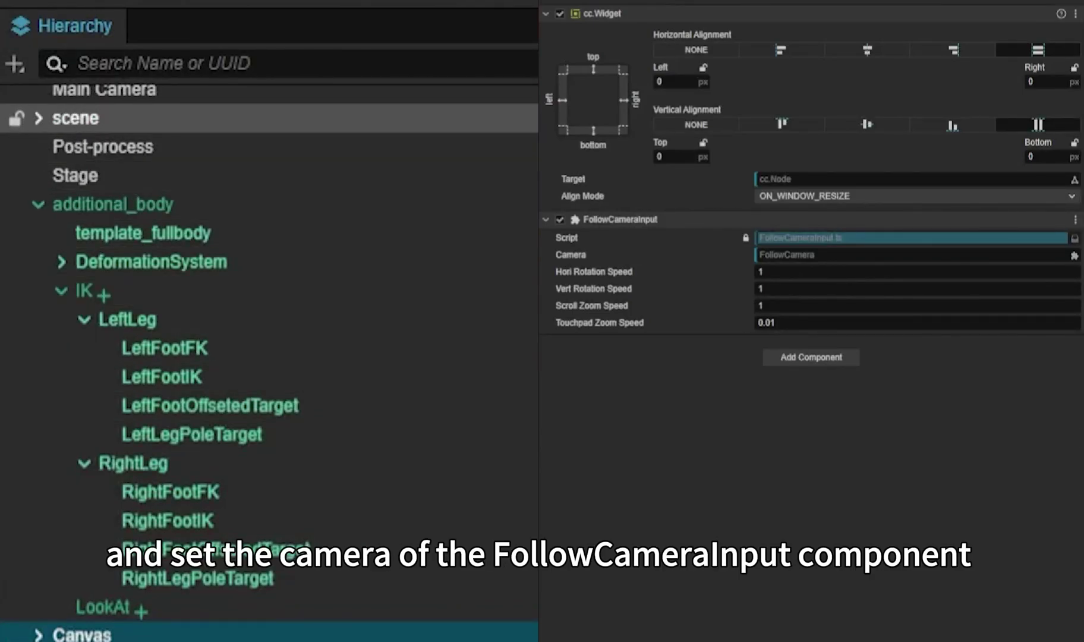
scroll(89, 162, "up", 2)
left_click_drag(104, 163, 911, 254)
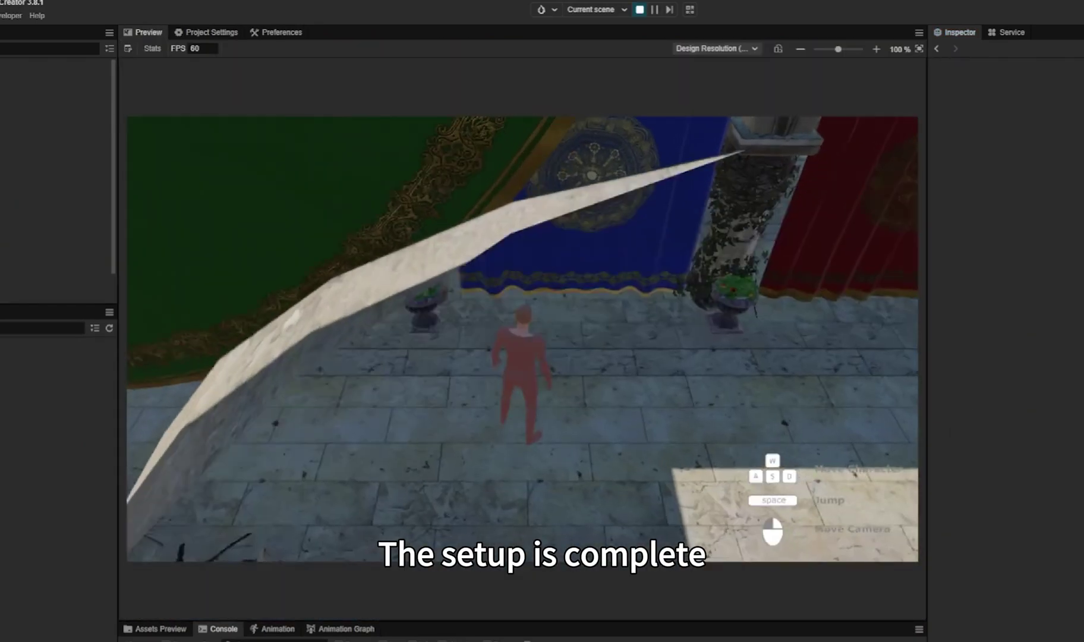
Test the character's movement by walking it forward and to the right in the running scene preview
key("w")
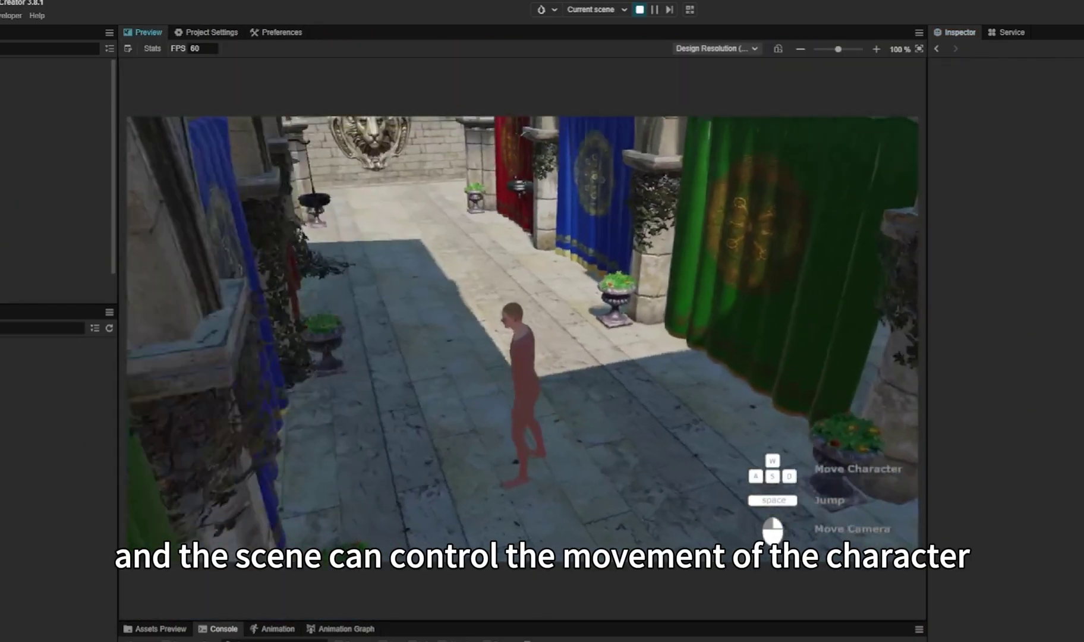
key("w")
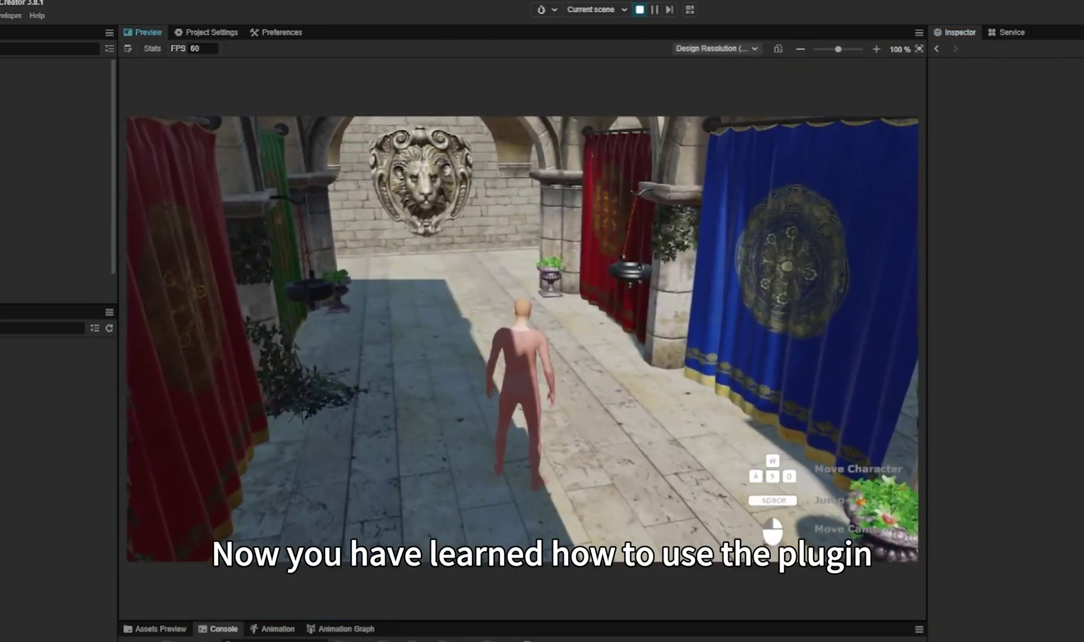
key("d")
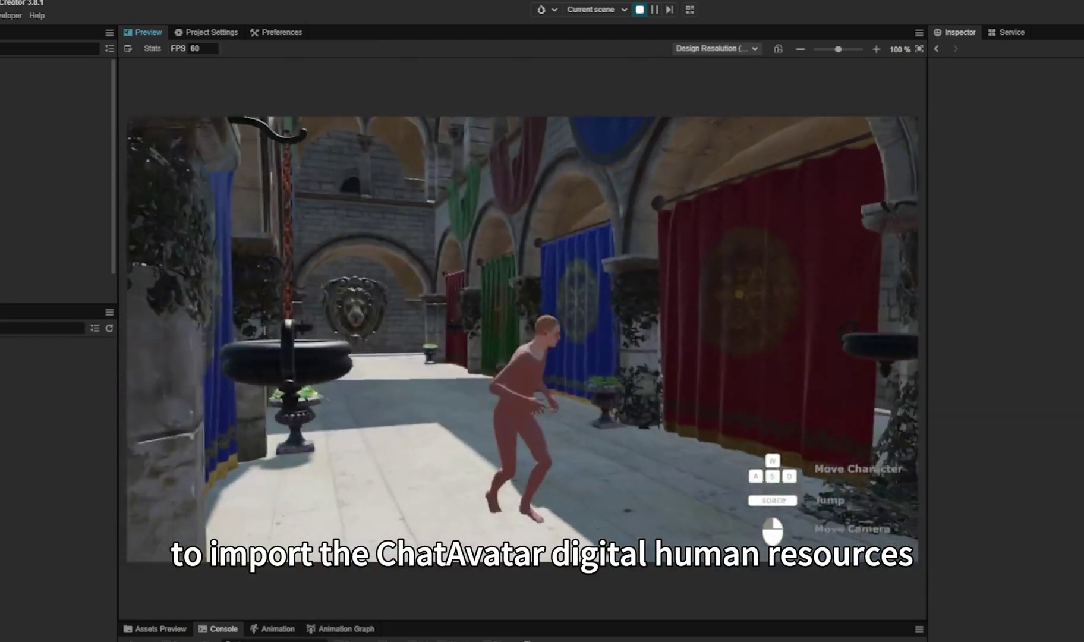